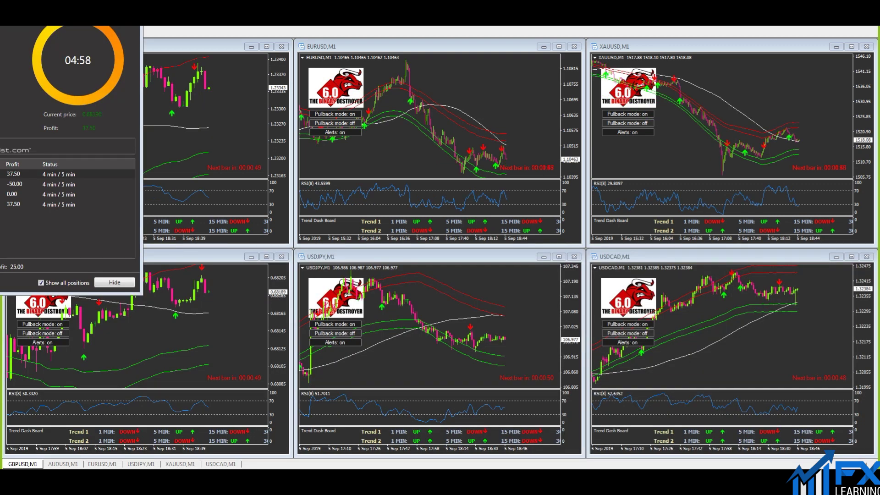
Maximize the AUDUSD M1 chart, enlarge its candles, and compare it with the details of the open Down positions
click(271, 258)
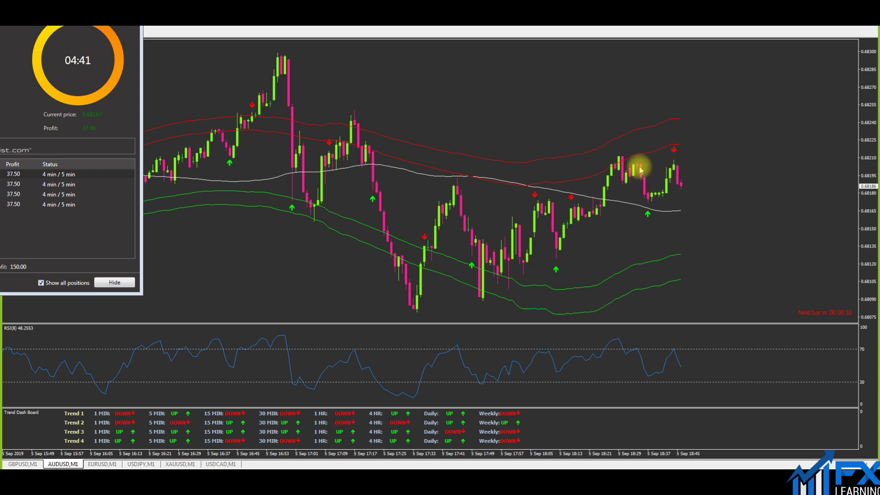
mouse_move(653, 157)
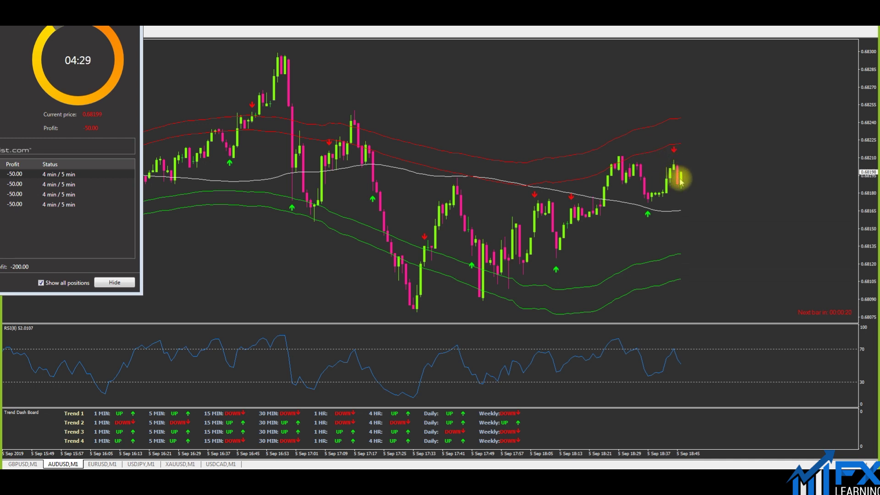
key(plus)
drag(69, 14, 273, 14)
click(220, 193)
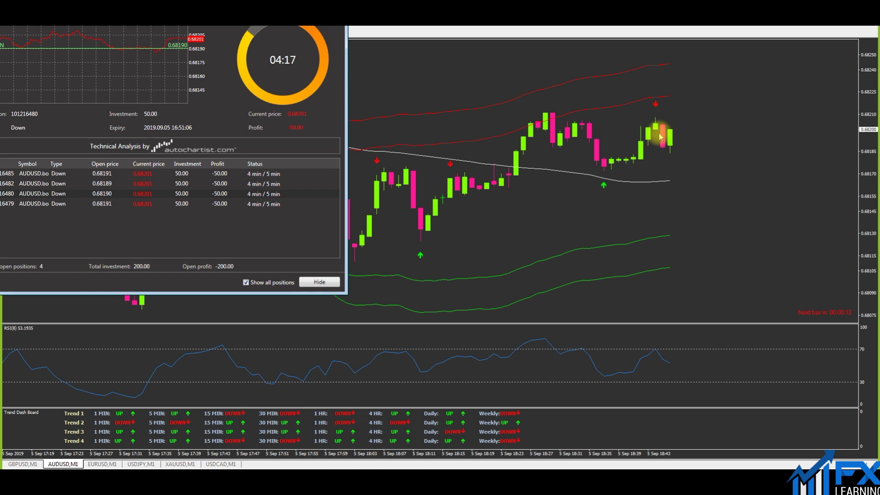
click(206, 205)
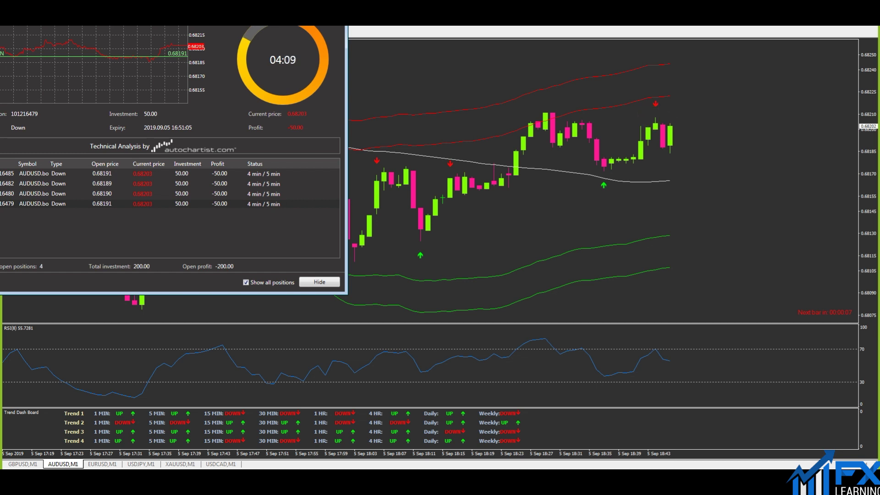
Restore the tiled layout of all charts and move the trading window aside to uncover the AUDUSD chart
click(856, 27)
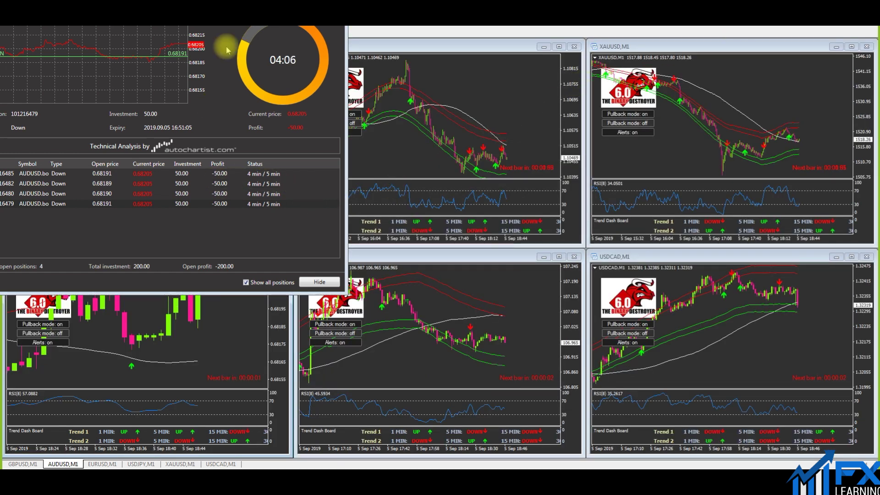
drag(189, 3, 1, 19)
drag(69, 18, 48, 15)
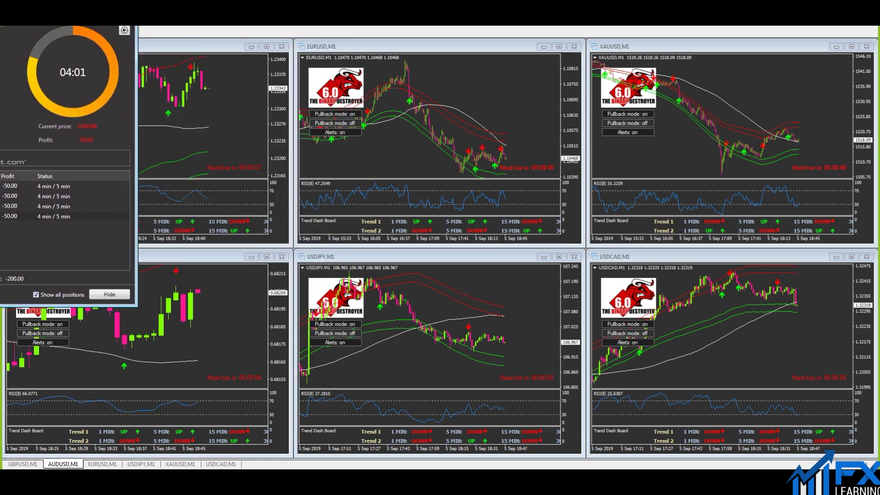
Maximize the AUDUSD chart again, inspect its latest candles with the crosshair, and check an open Down position
click(266, 257)
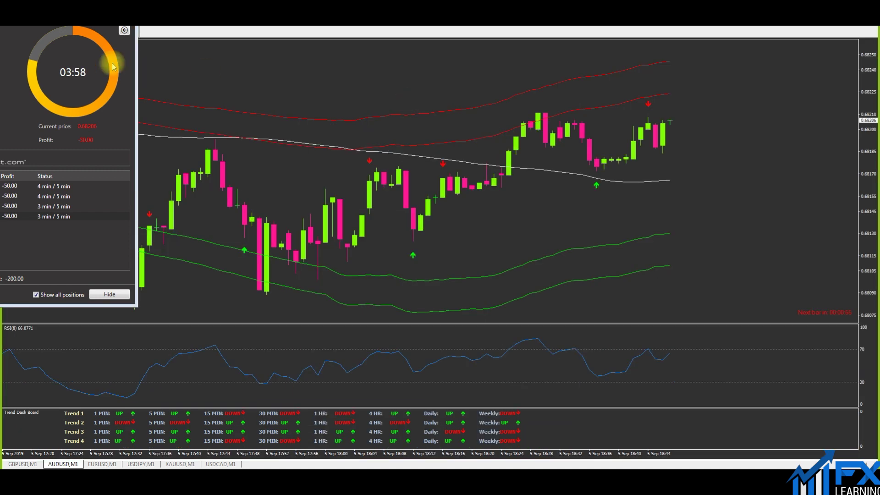
drag(52, 19, 265, 12)
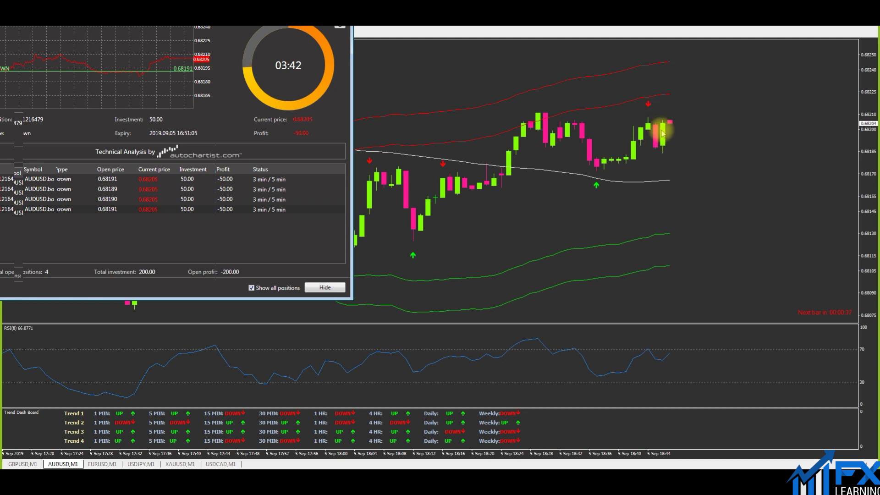
middle_click(657, 146)
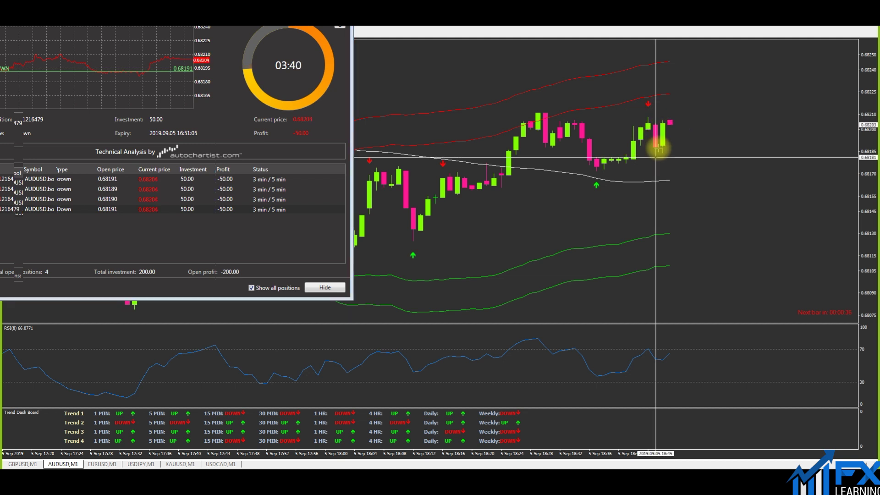
drag(658, 145, 664, 185)
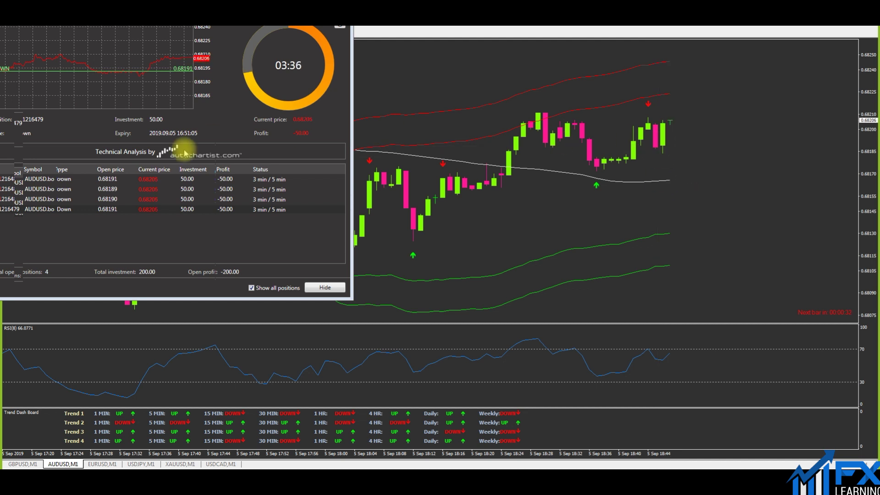
click(162, 190)
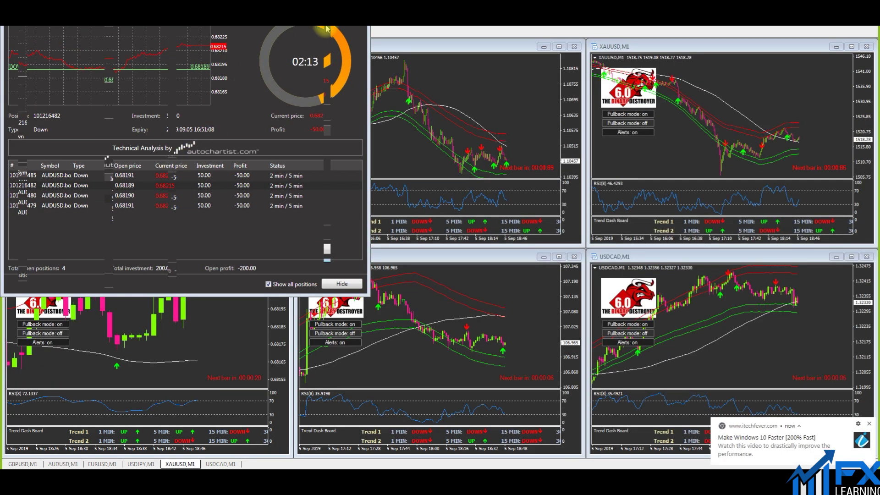
Place an Up trade on USDJPY.bo with an investment of 50 and a 10 min expiry
click(356, 26)
click(294, 19)
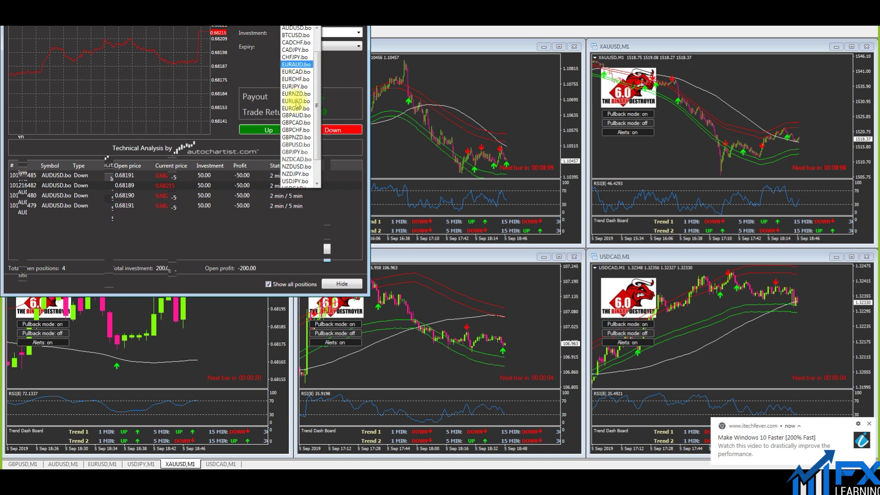
scroll(306, 160, down, 1)
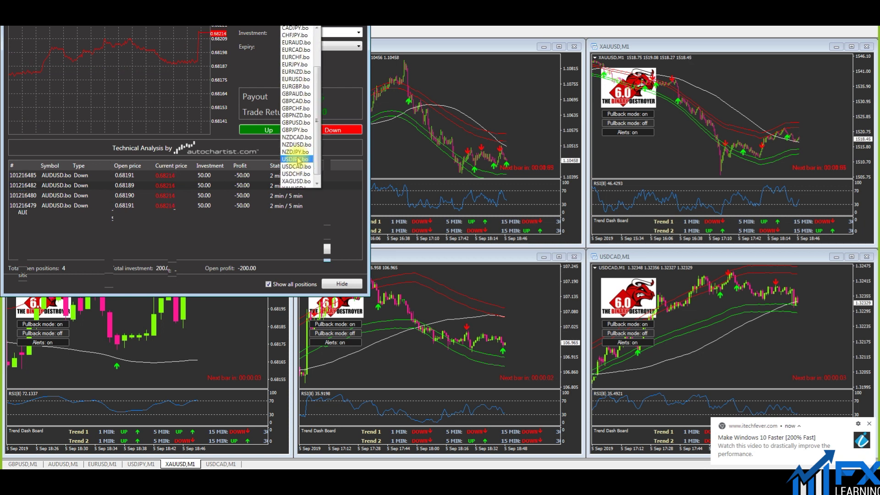
click(295, 160)
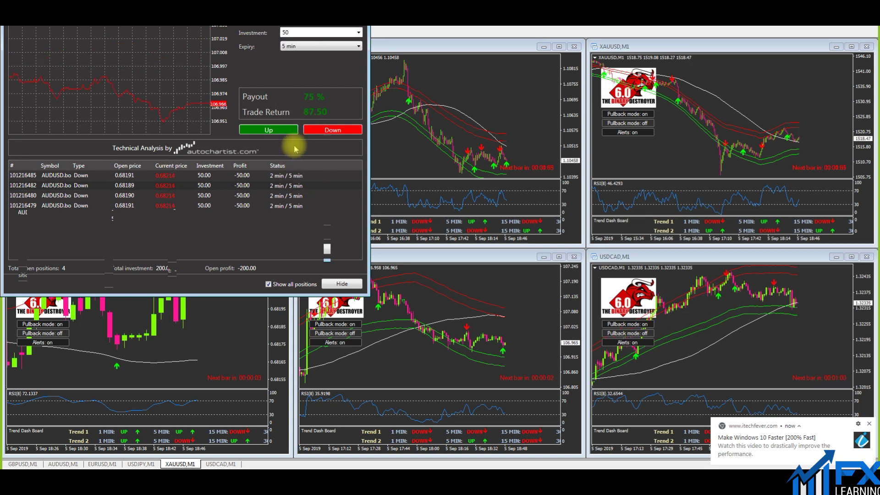
click(294, 46)
click(294, 65)
click(272, 128)
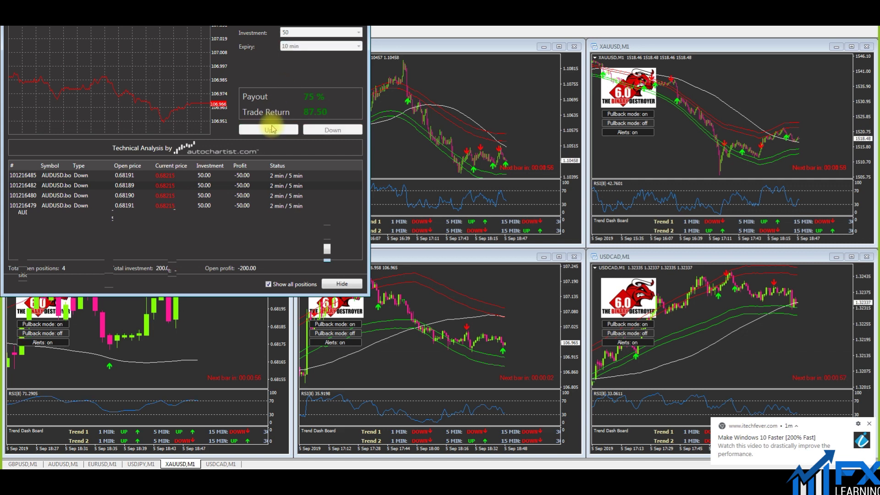
Place five more Up trades on USDJPY.bo with the same investment of 50 and 10 min expiry
click(357, 26)
click(295, 131)
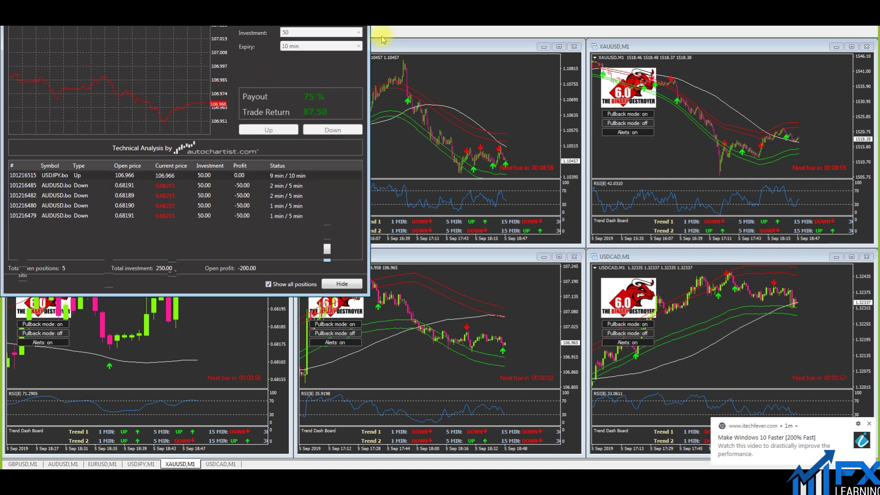
click(357, 26)
click(287, 130)
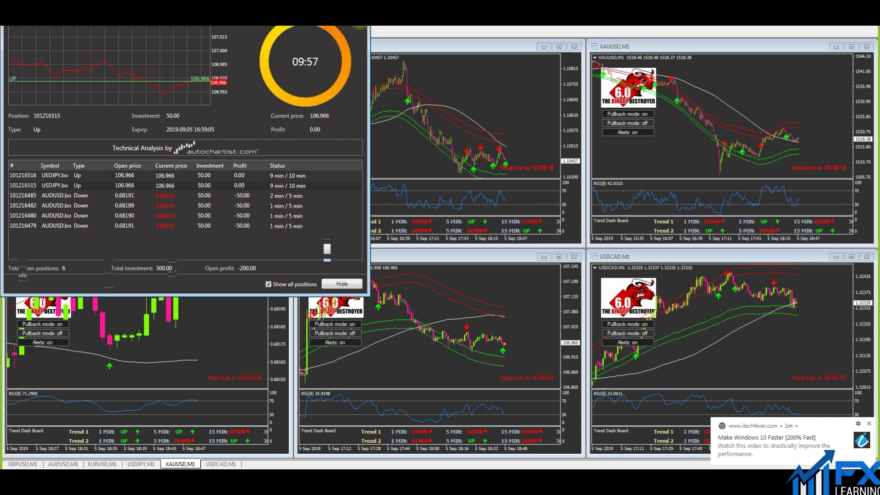
click(284, 131)
click(359, 26)
click(288, 129)
click(357, 26)
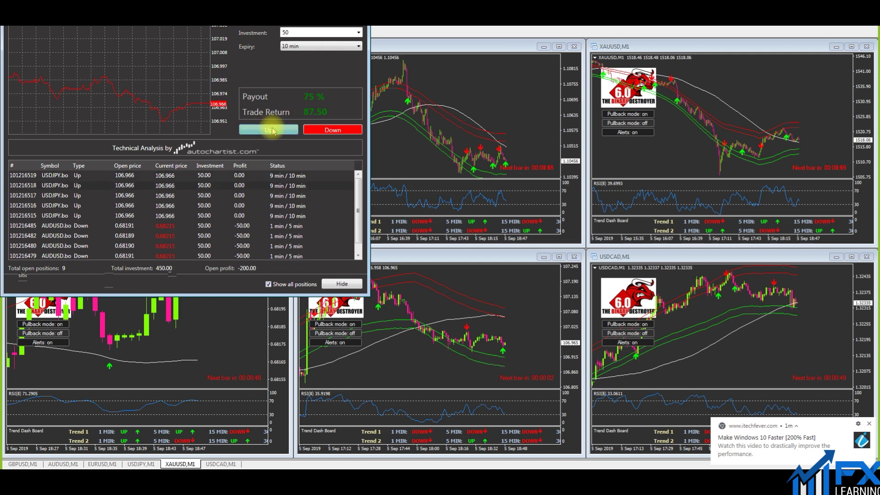
click(357, 27)
double_click(271, 129)
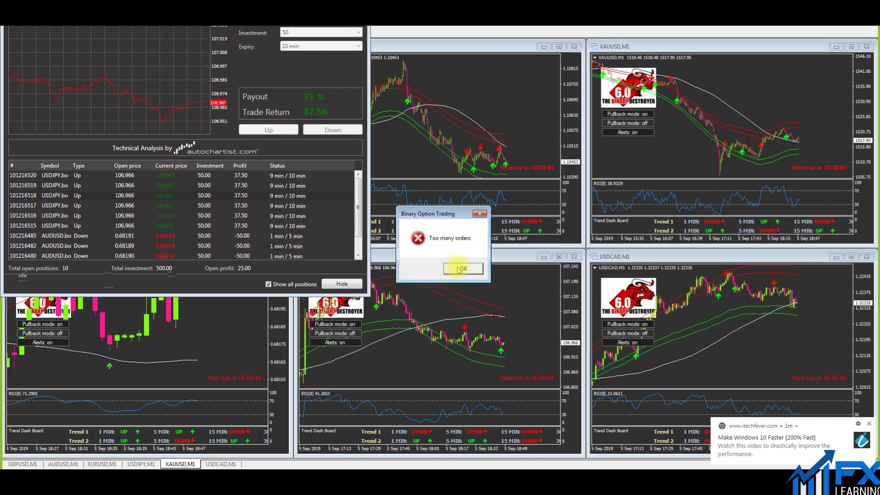
click(462, 269)
Enlarge the trading window to list every open position, and view the details of one USDJPY and one AUDUSD trade
drag(202, 297, 202, 345)
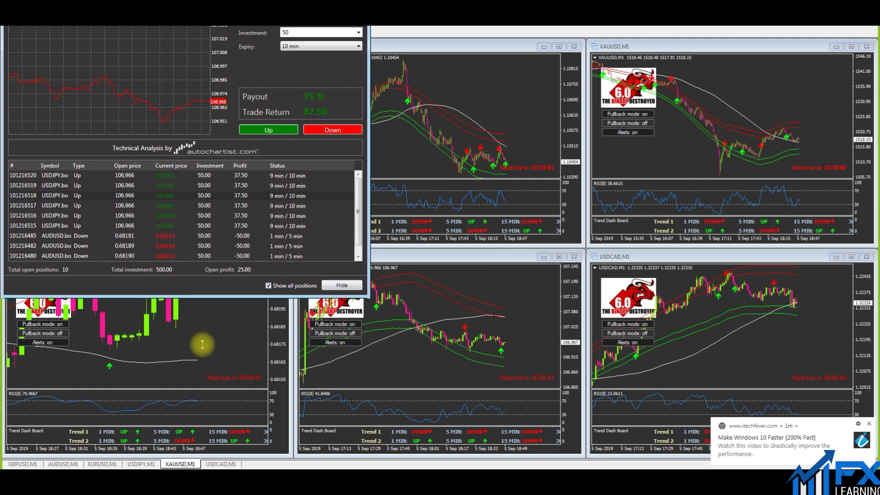
click(204, 194)
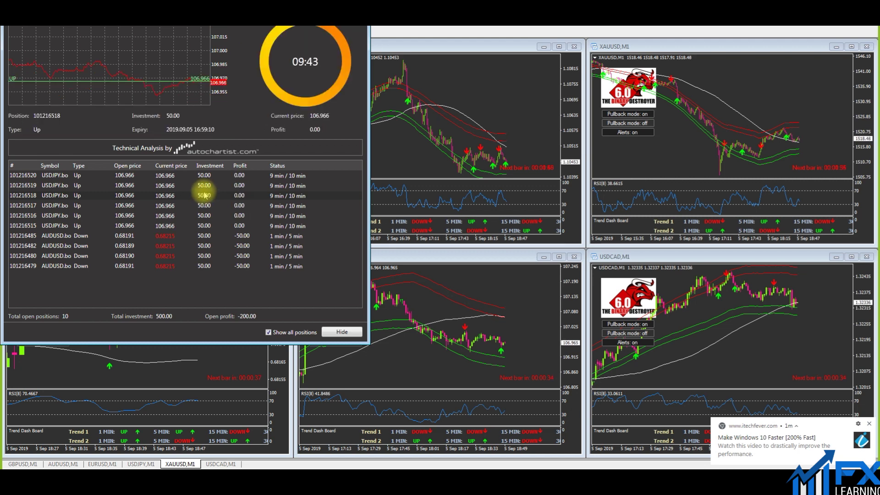
click(122, 246)
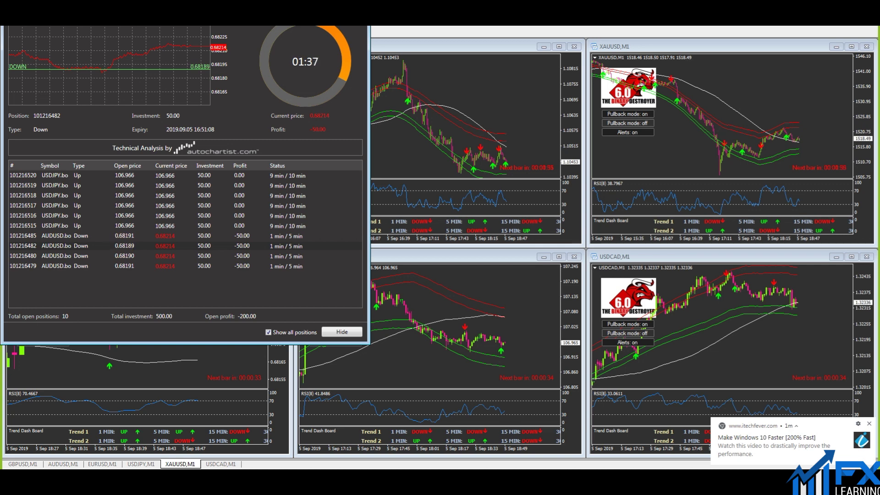
Maximize the AUDUSD chart and arrange the trading window beside its latest candles to compare them with the open Down trades
drag(184, 14, 469, 14)
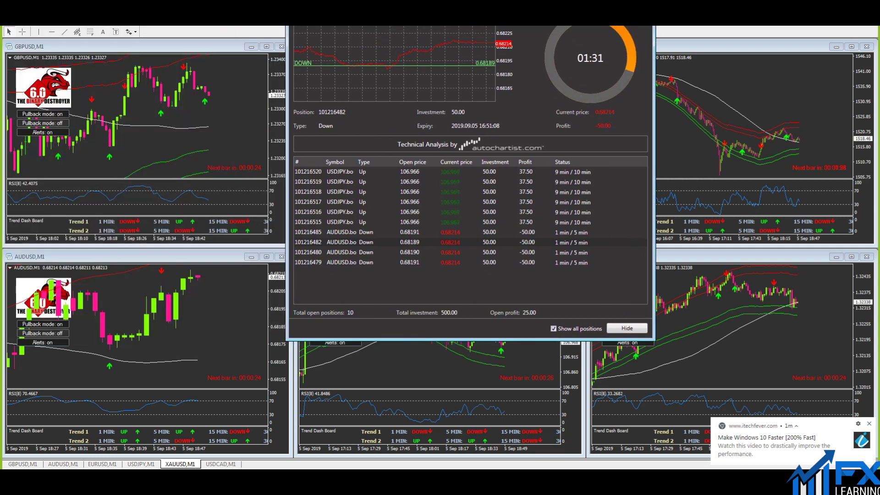
click(266, 257)
drag(509, 3, 147, 26)
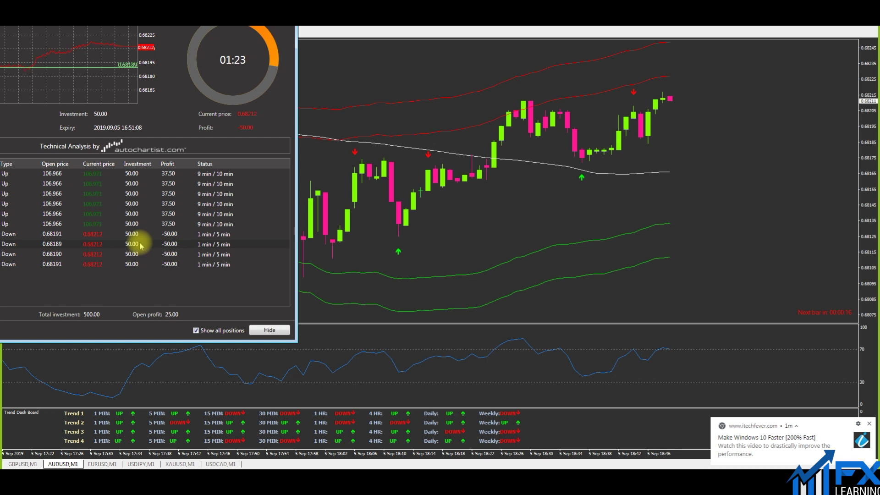
drag(146, 25, 192, 26)
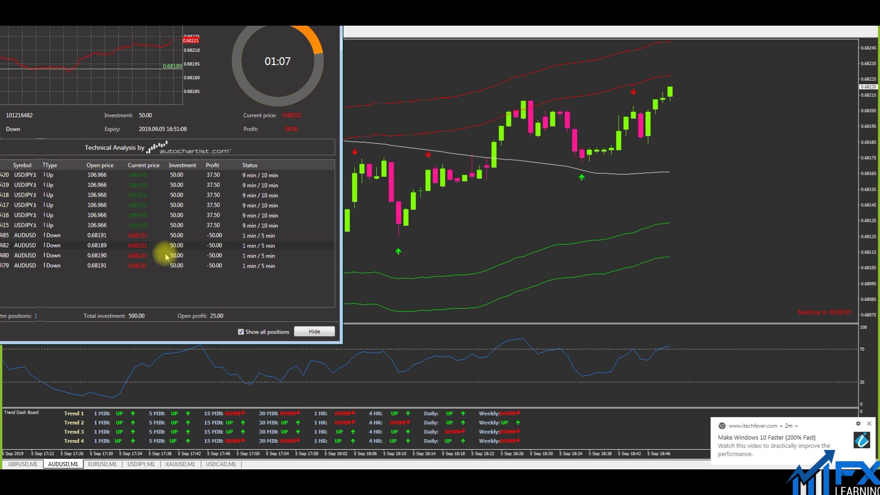
Check a USDJPY Up position against the enlarged USDJPY M1 chart, and return to the tiled chart layout
click(174, 217)
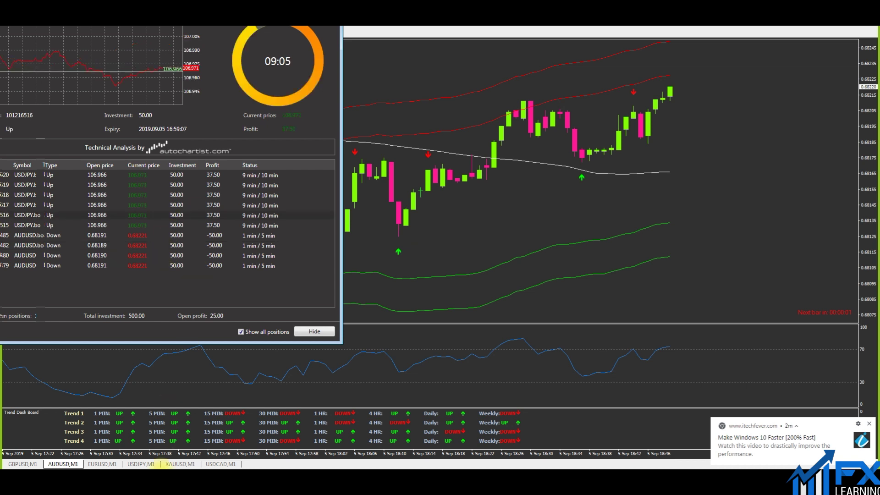
click(134, 463)
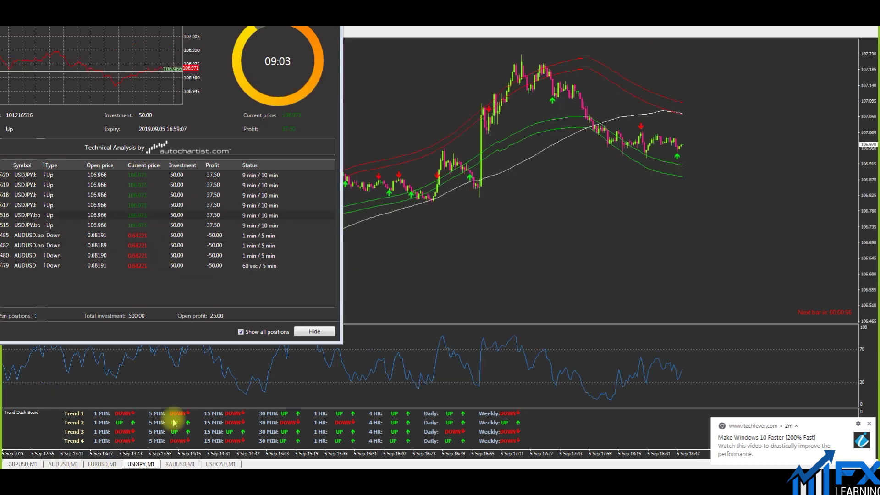
key(plus)
key(plus)
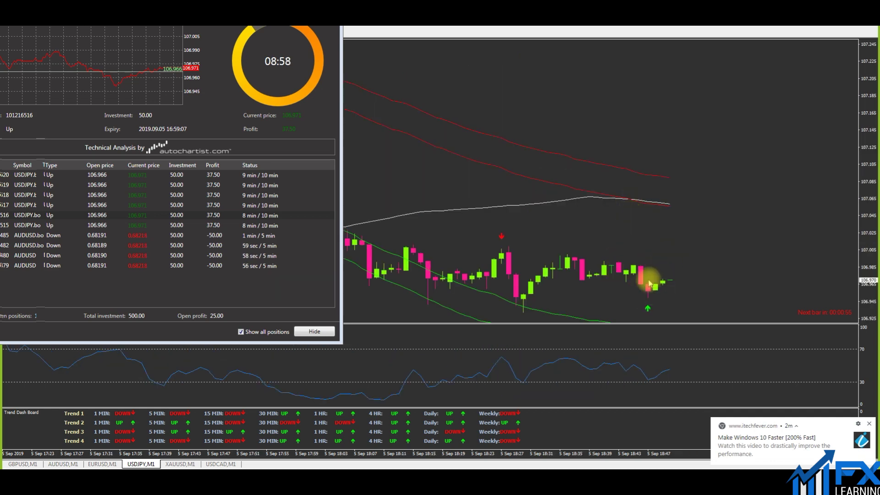
key(minus)
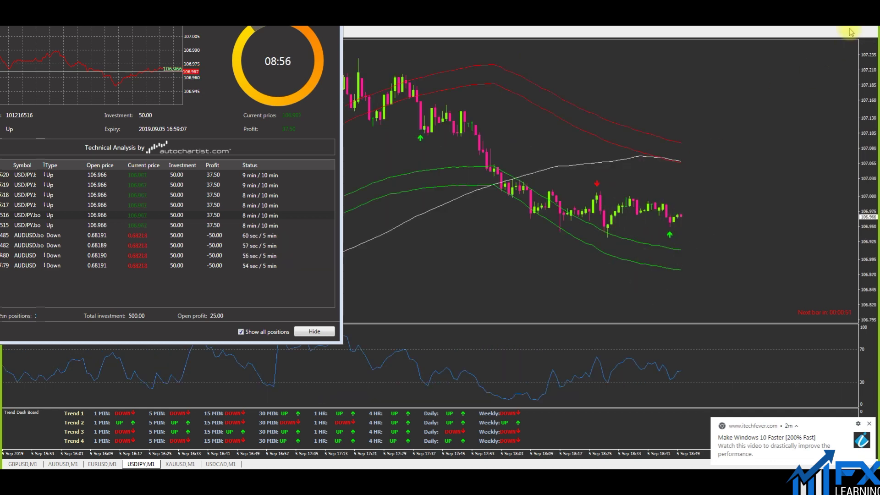
click(864, 27)
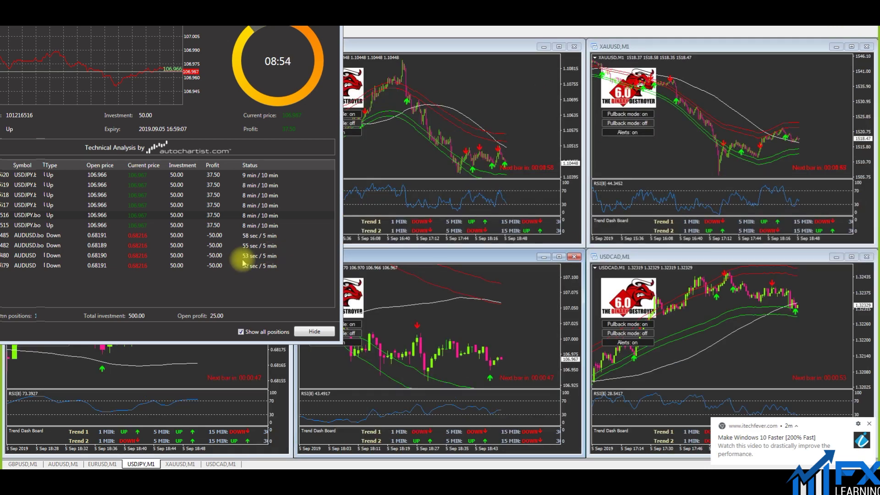
Reposition the trading window and review the profit and remaining time of the AUDUSD Down positions
click(242, 260)
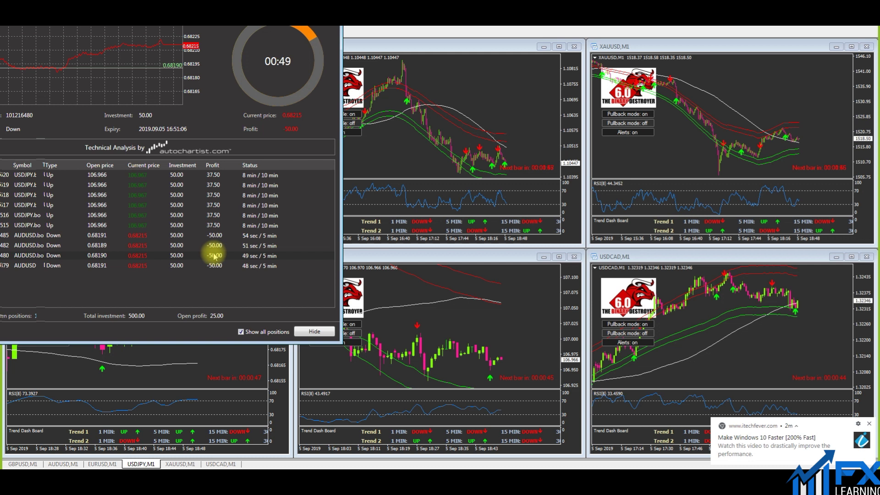
drag(183, 14, 236, 17)
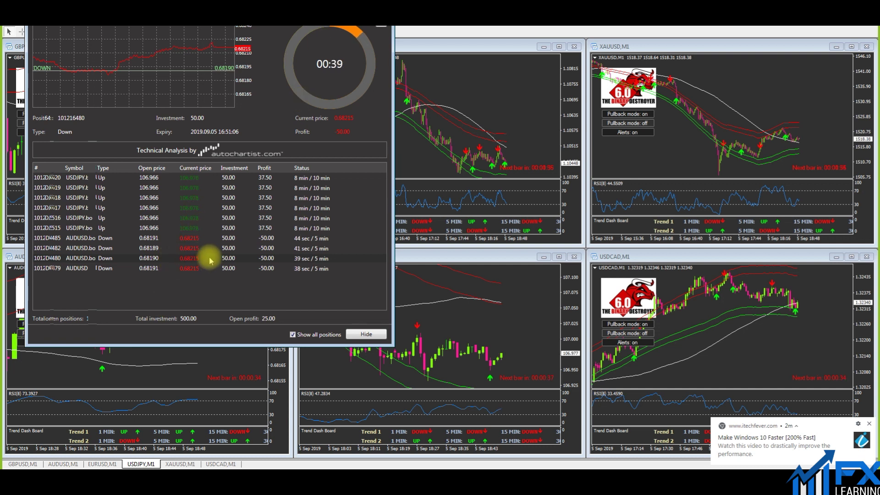
click(210, 239)
click(215, 270)
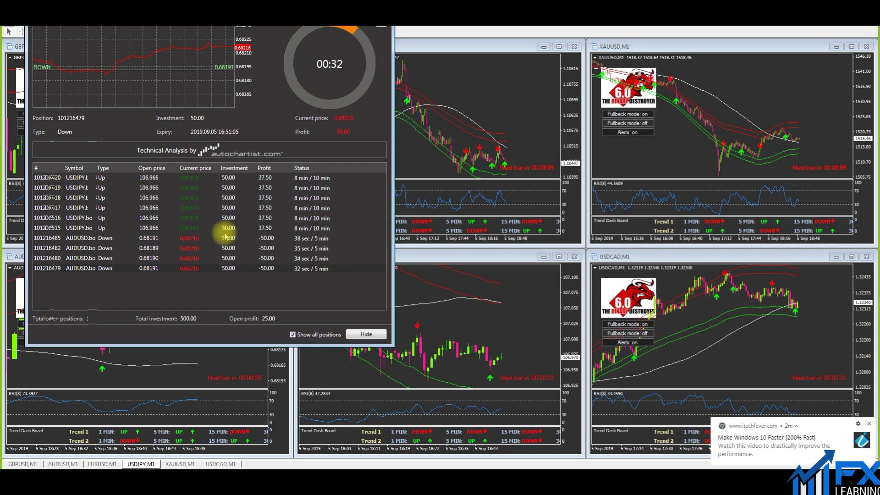
click(273, 240)
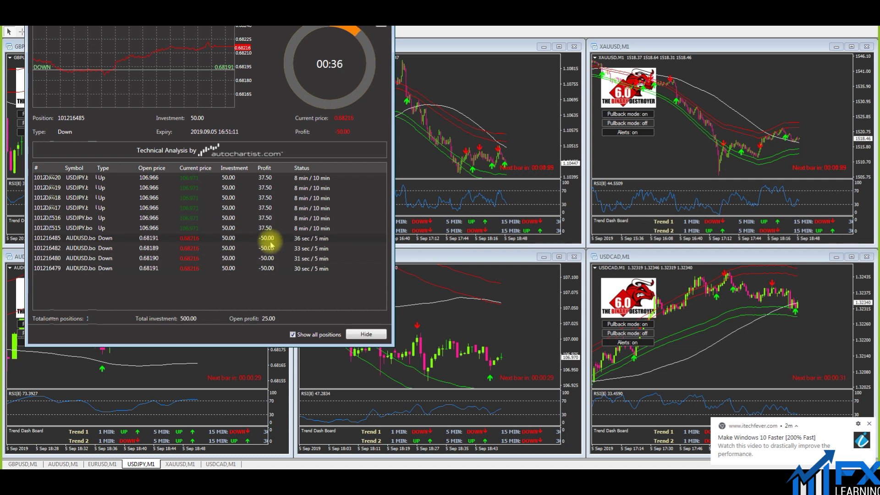
click(278, 270)
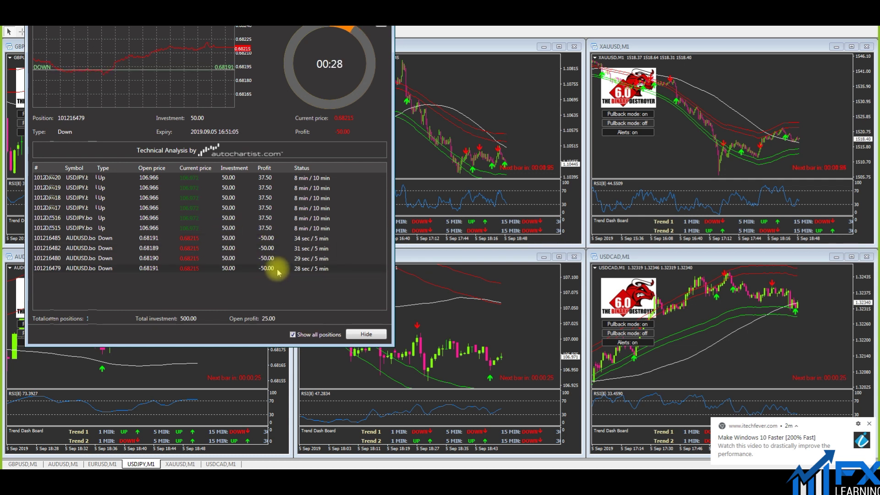
View the details of several open USDJPY Up positions to check their profit and remaining time
click(256, 227)
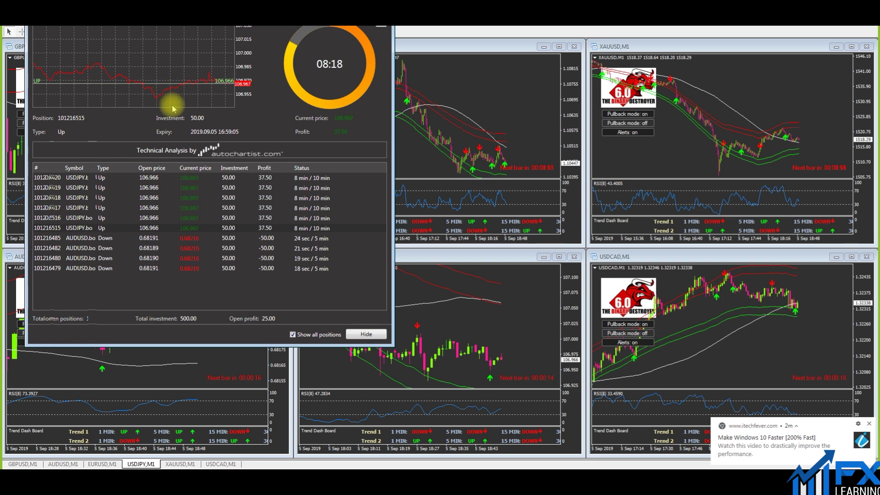
click(261, 187)
click(260, 206)
click(257, 217)
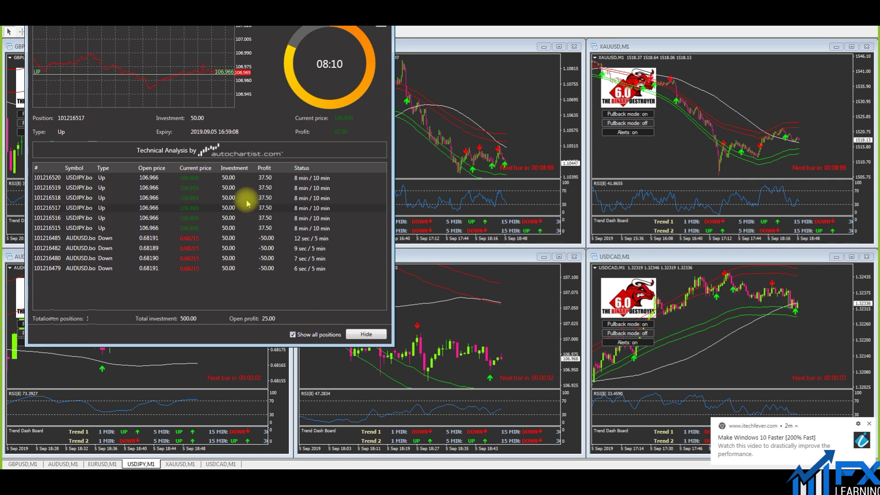
Check each AUDUSD Down position during its final seconds to review its outcome at expiry
click(227, 239)
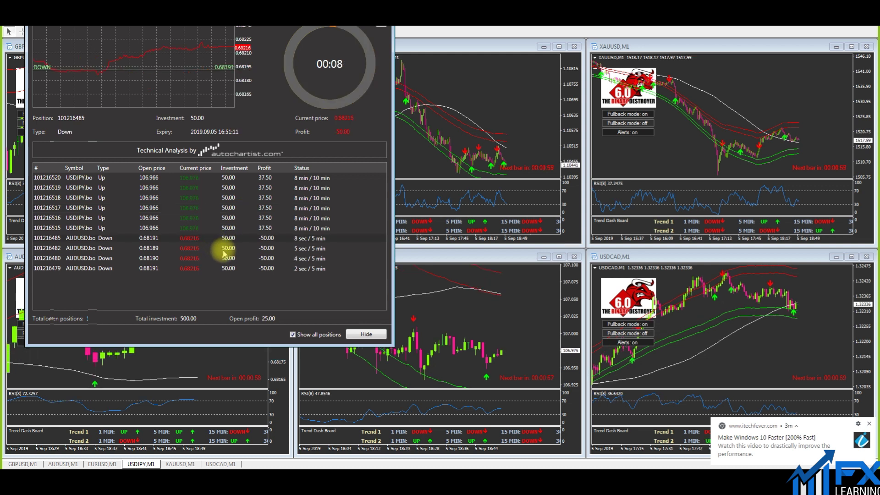
click(217, 270)
click(219, 258)
click(228, 249)
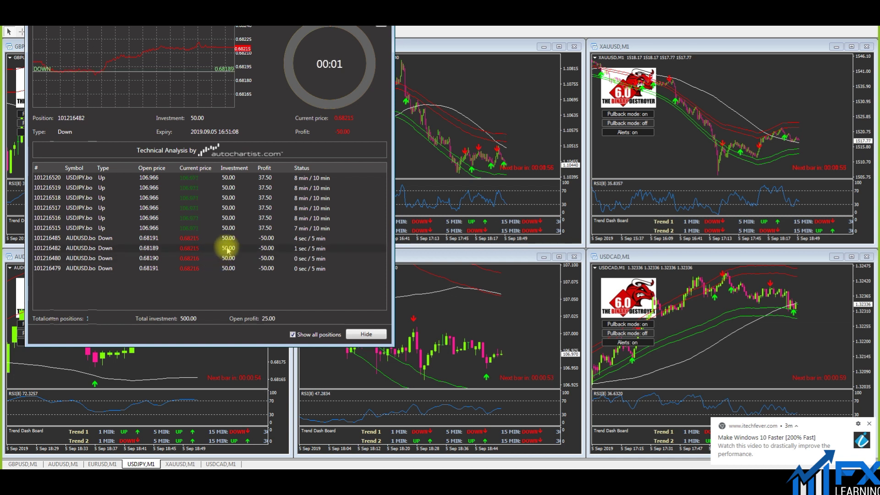
click(242, 269)
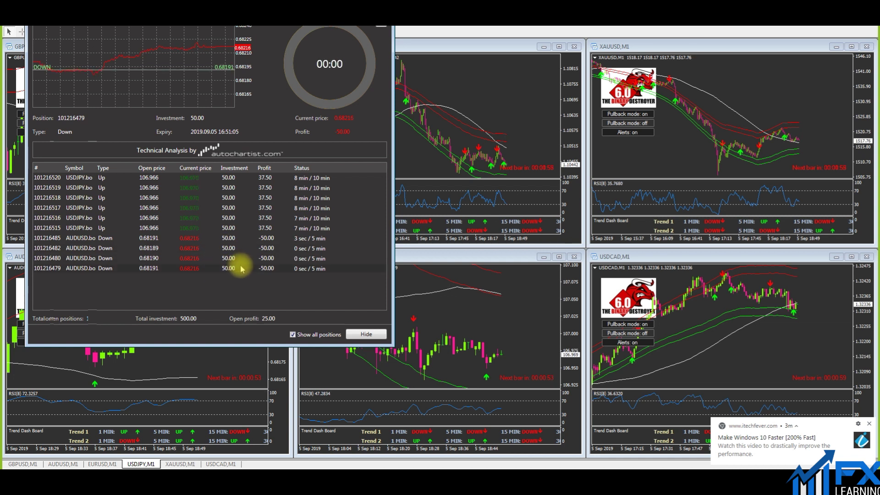
click(255, 242)
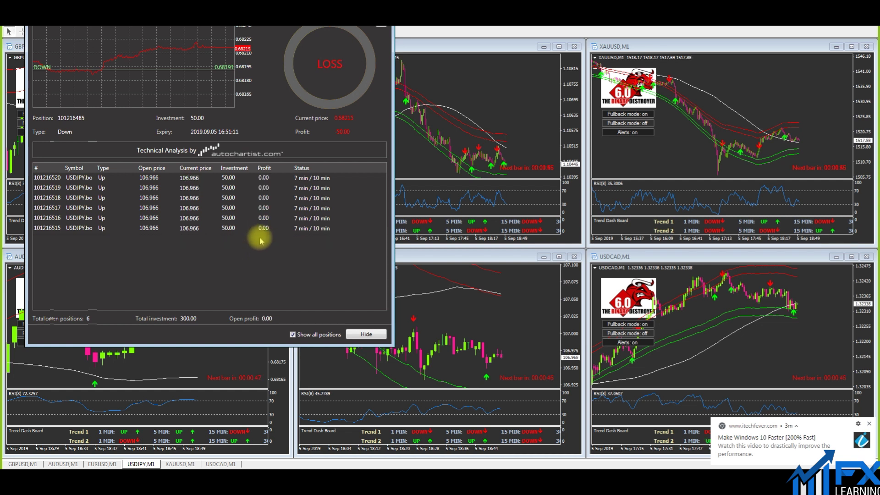
click(177, 257)
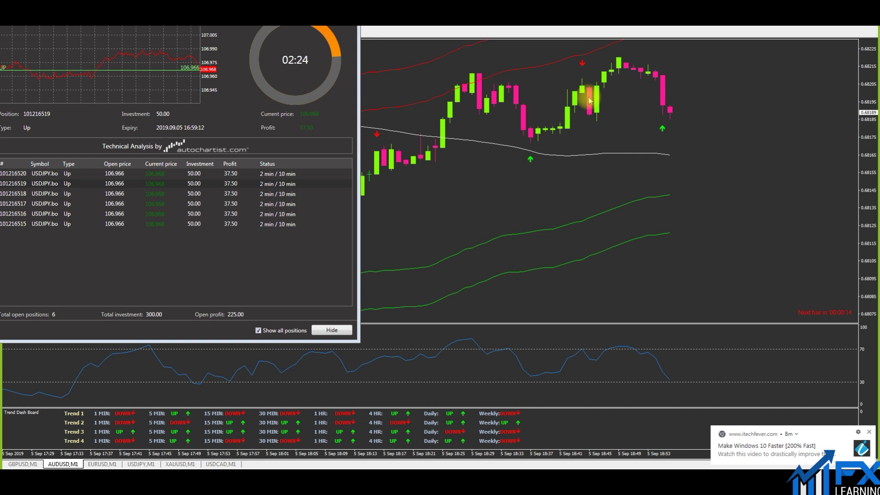
Compare the open USDJPY Up positions with the latest candles on the USDJPY M1 chart
click(138, 197)
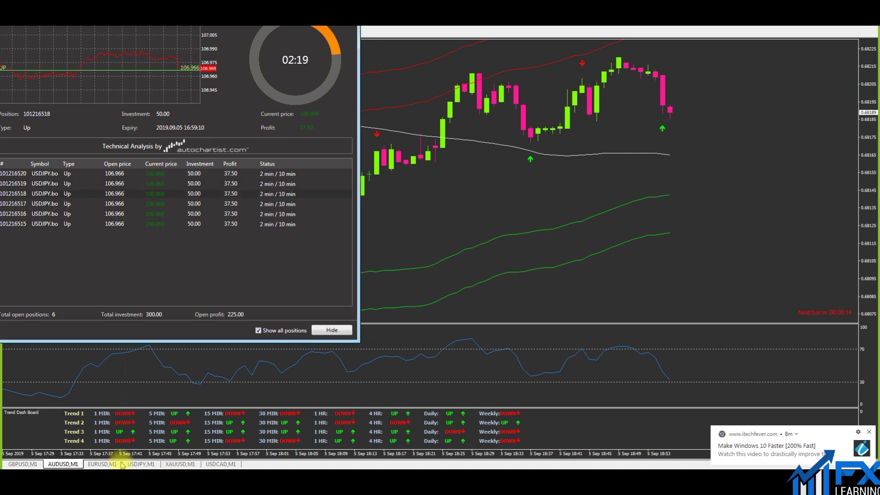
click(141, 464)
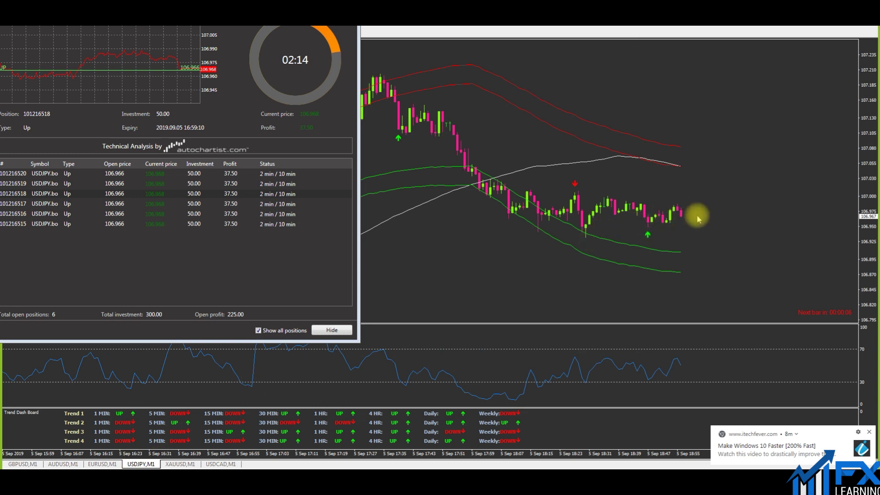
click(304, 208)
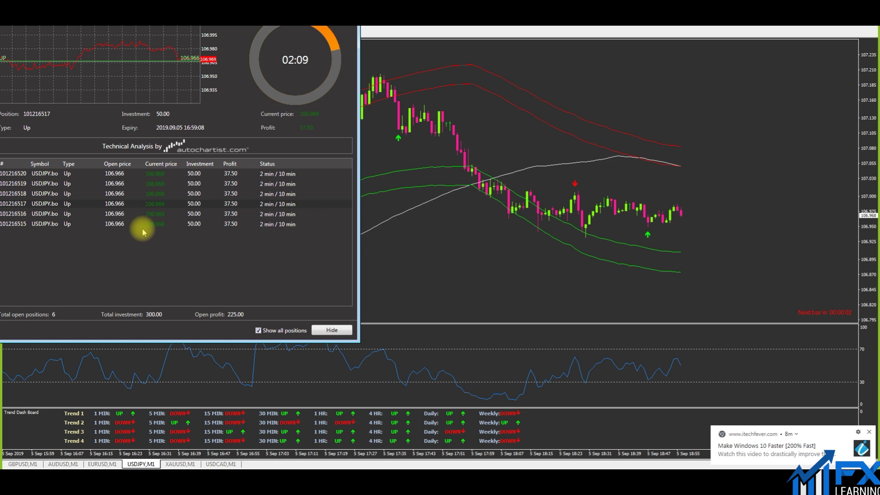
click(137, 215)
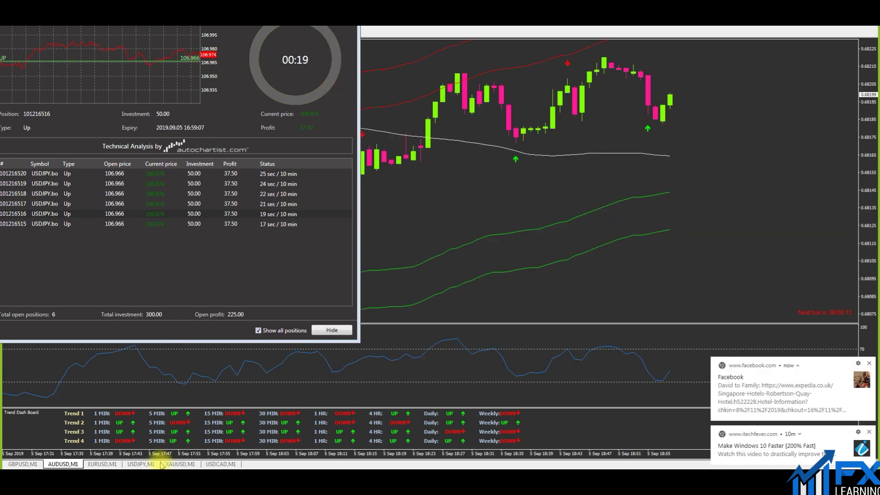
Follow the USDJPY Up positions to expiry beside the USDJPY M1 chart, and switch to the AUDUSD M1 chart
click(138, 464)
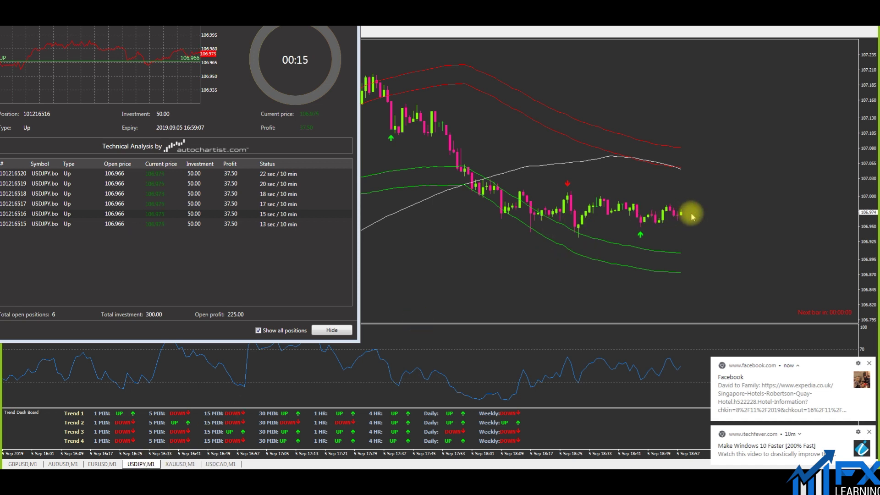
click(179, 215)
click(173, 226)
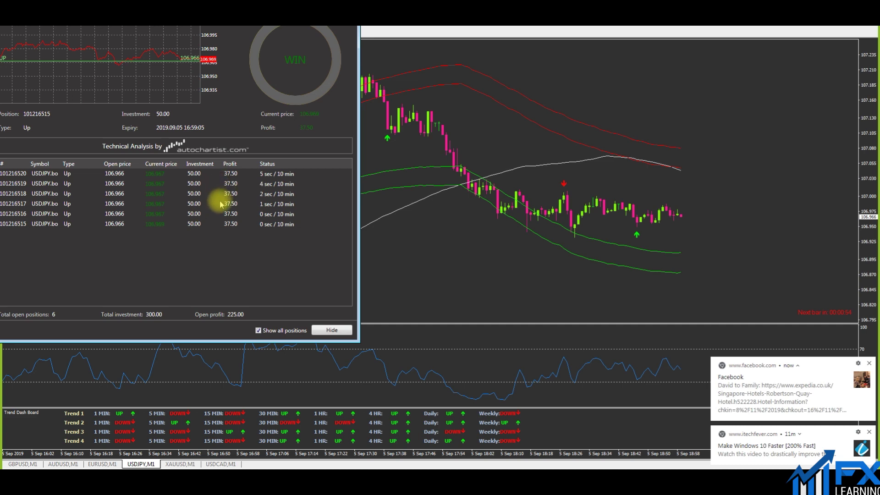
click(101, 464)
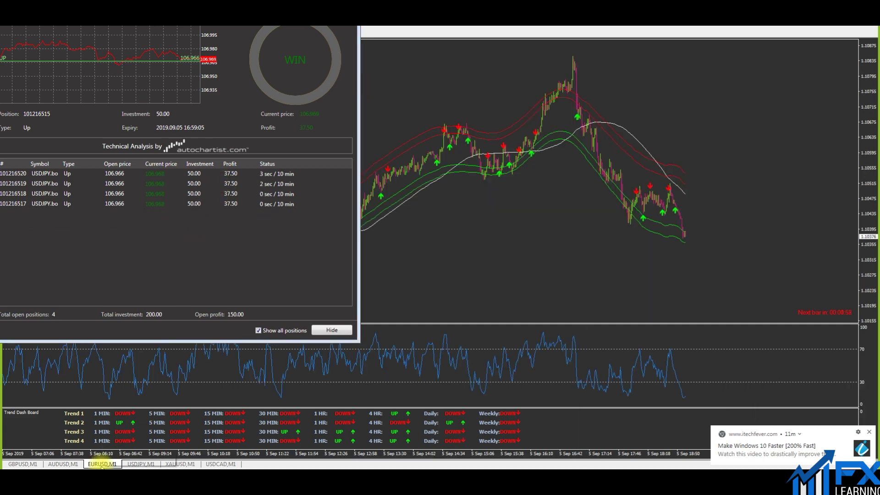
click(77, 463)
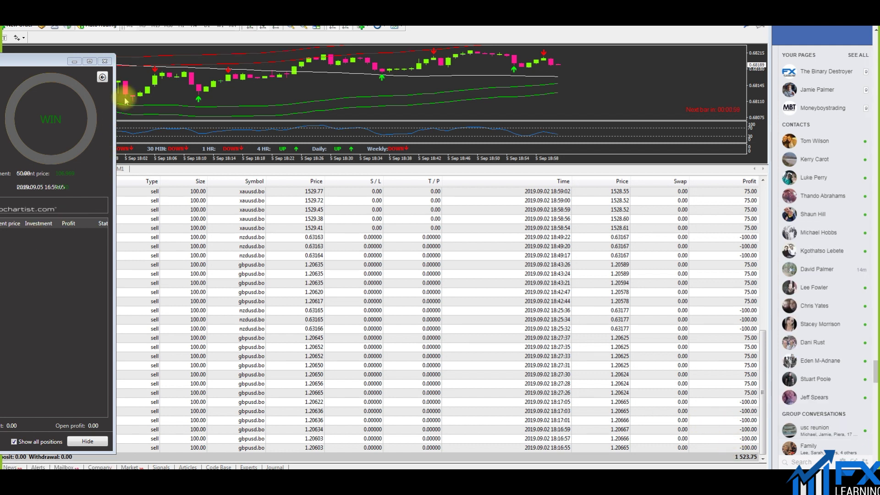
Reposition the trading window beside the account history and check the total profit of the closed trades
click(96, 94)
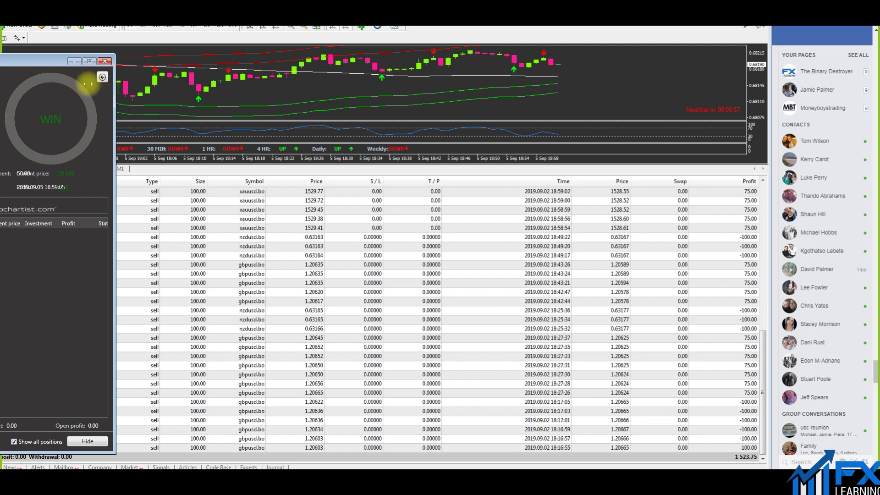
drag(61, 61, 68, 71)
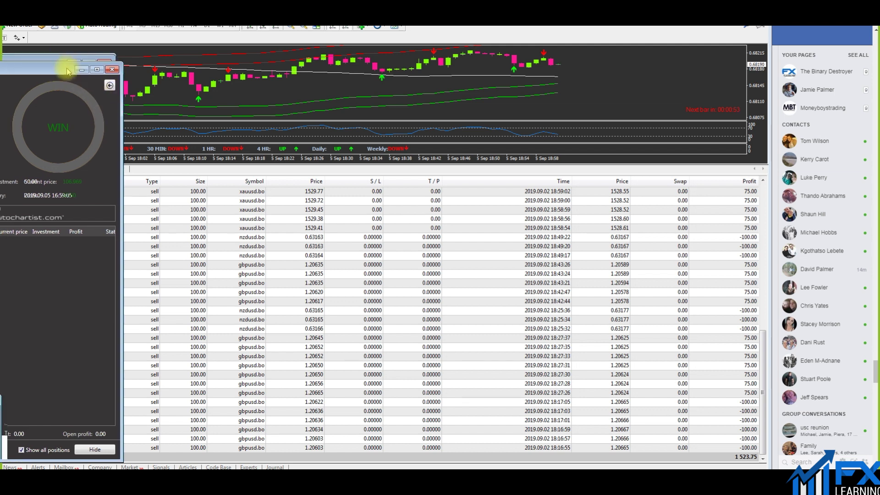
click(743, 449)
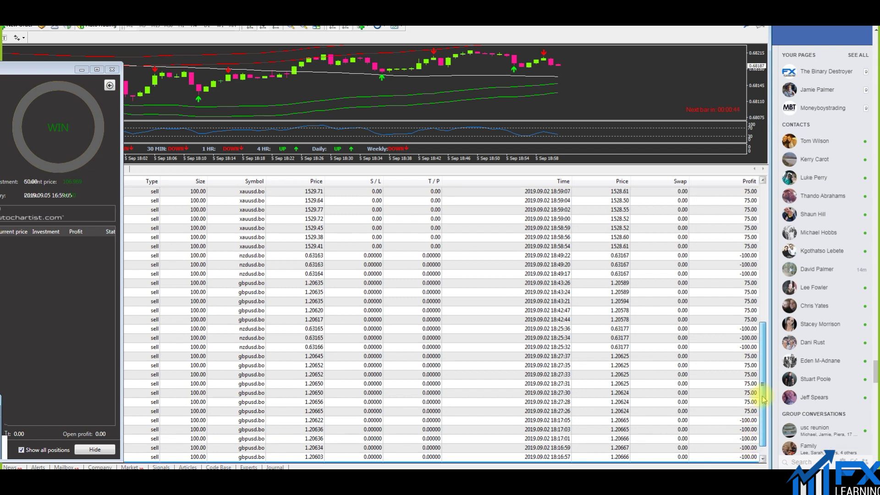
Review the profits of the older GBPUSD and NZDUSD sell trades in the account history, and return to the latest trades
click(736, 411)
click(738, 402)
click(736, 394)
click(734, 384)
click(732, 375)
click(731, 366)
drag(732, 367, 741, 255)
drag(763, 326, 778, 198)
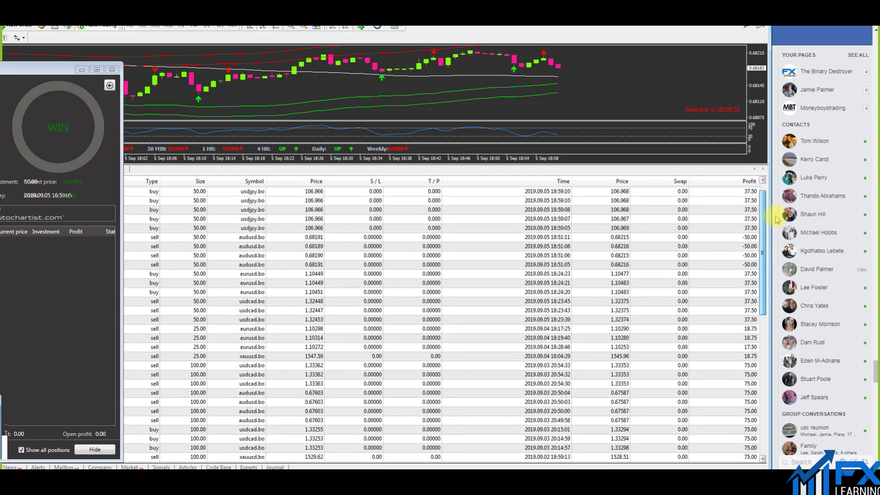
Examine the results of the AUDUSD sell trades closed on 2019.09.05 in the account history
click(747, 246)
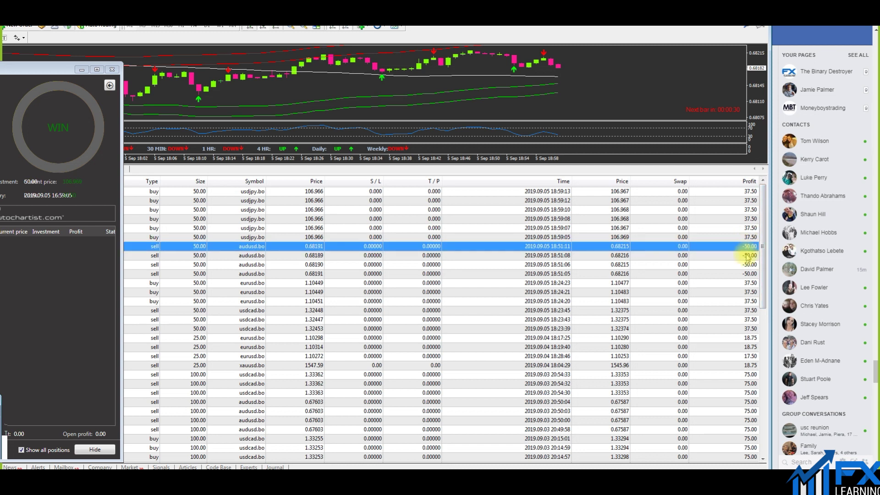
click(741, 264)
click(741, 273)
click(741, 264)
click(739, 256)
click(741, 247)
Examine the profits of the latest USDJPY buy trades and compare them with the earlier trades in the account history
click(746, 237)
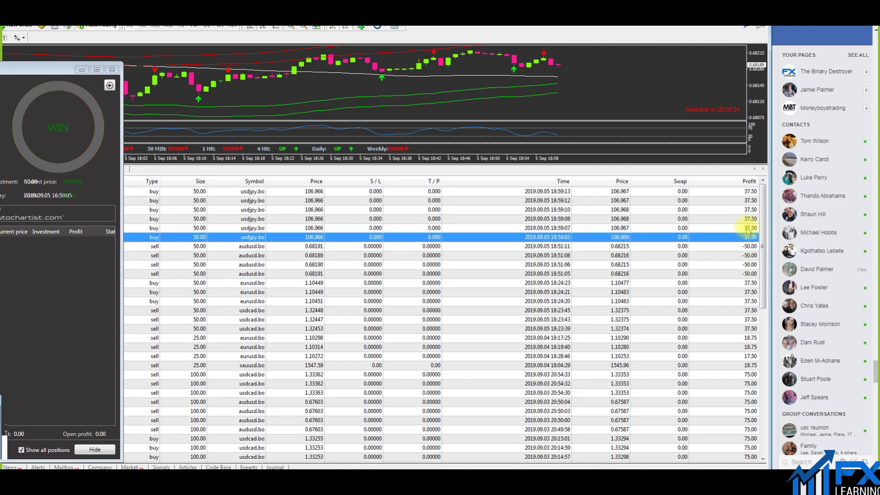
click(747, 219)
click(747, 210)
click(748, 192)
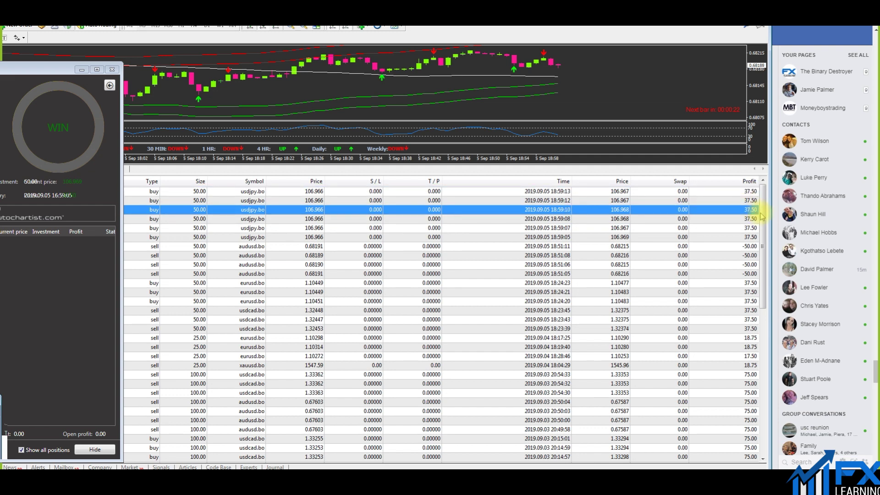
drag(763, 234, 779, 286)
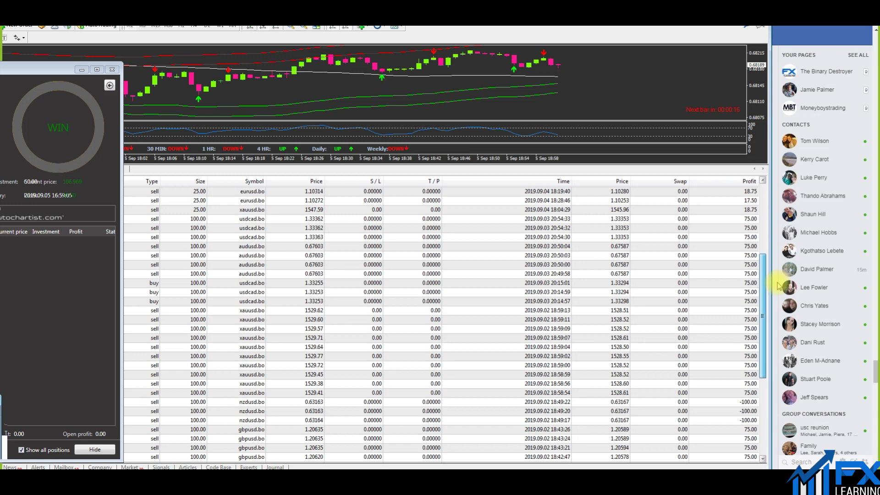
drag(778, 284, 761, 220)
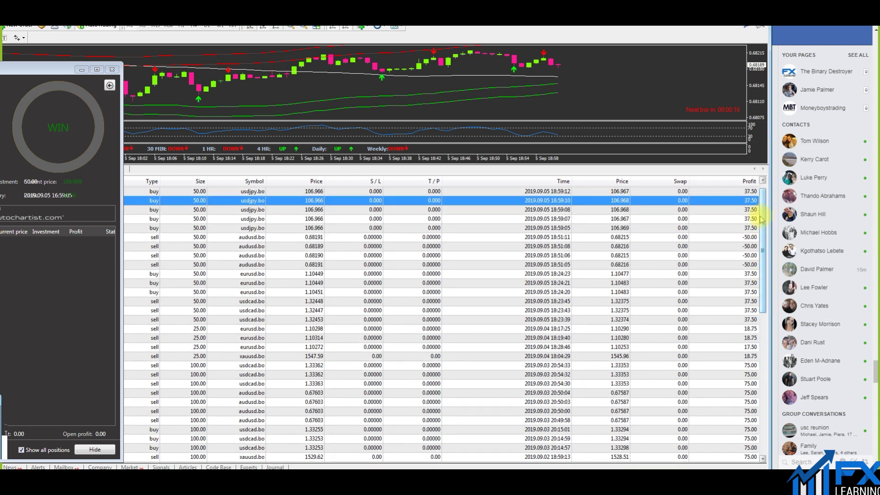